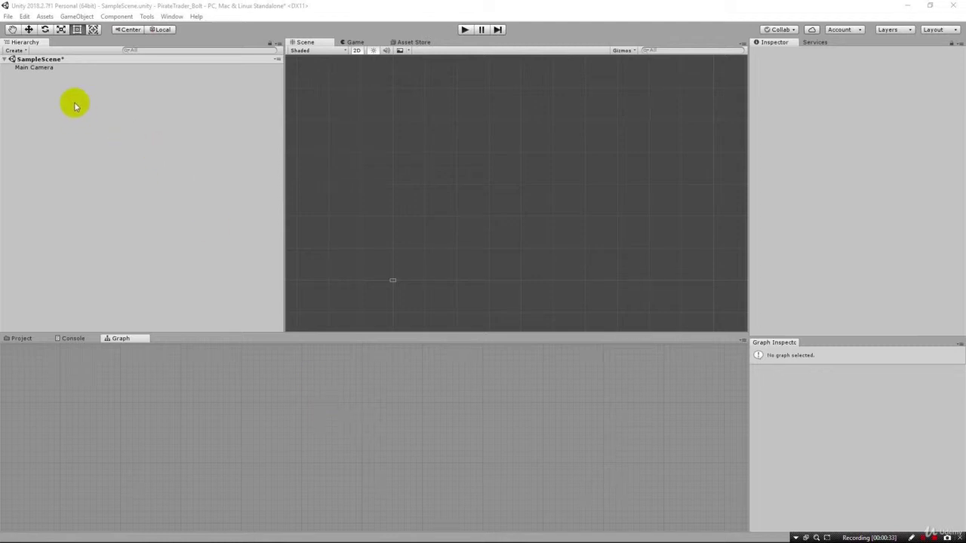
Add a UI Text element on a new Canvas from the Hierarchy and frame it in view.
right_click(44, 77)
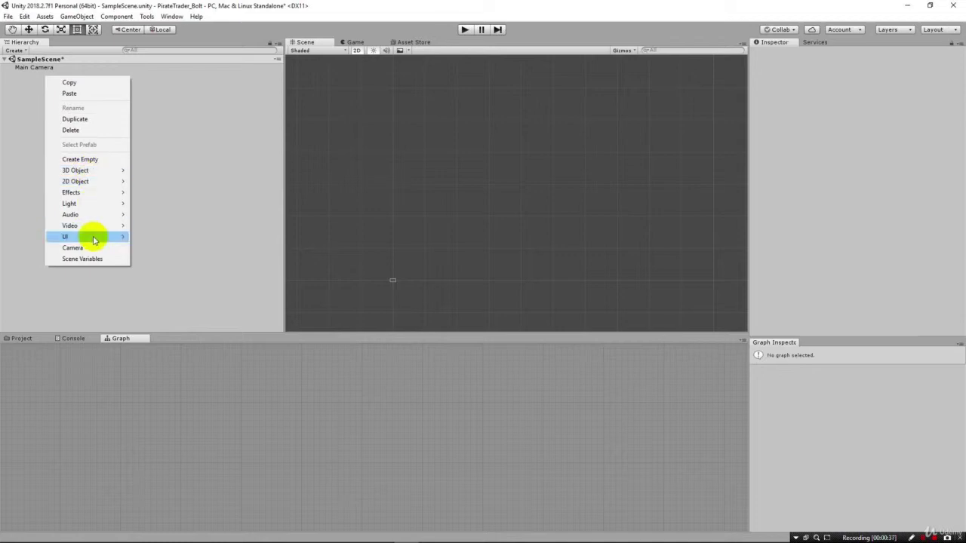
mouse_move(95, 237)
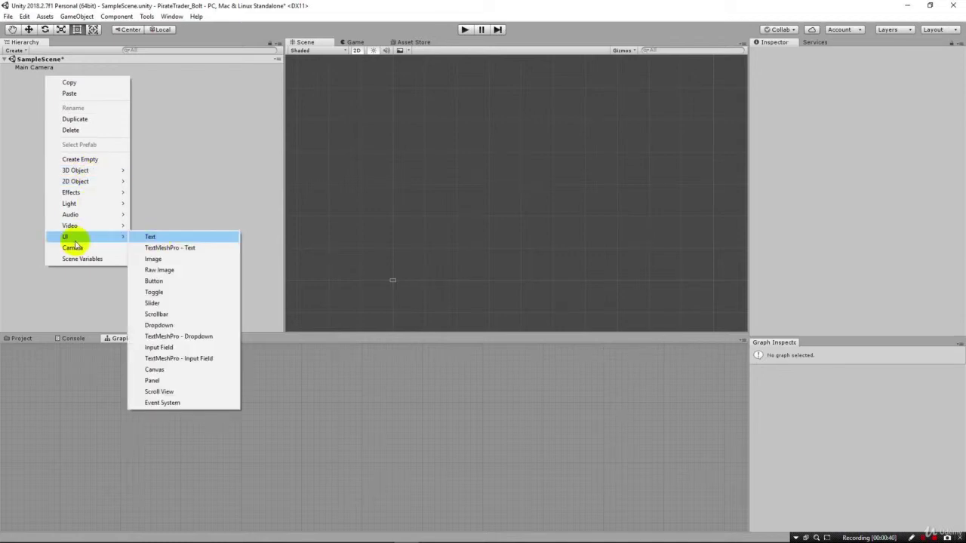
click(145, 237)
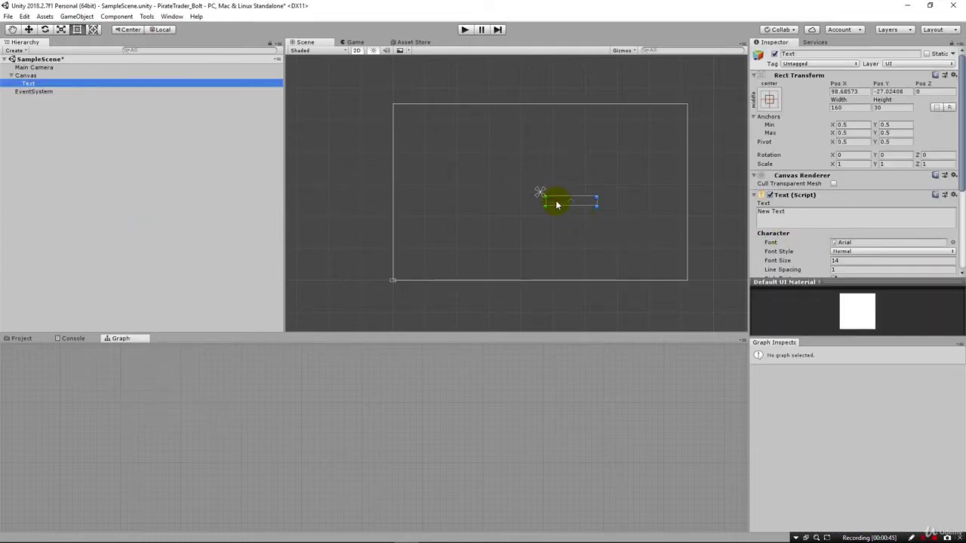
double_click(21, 84)
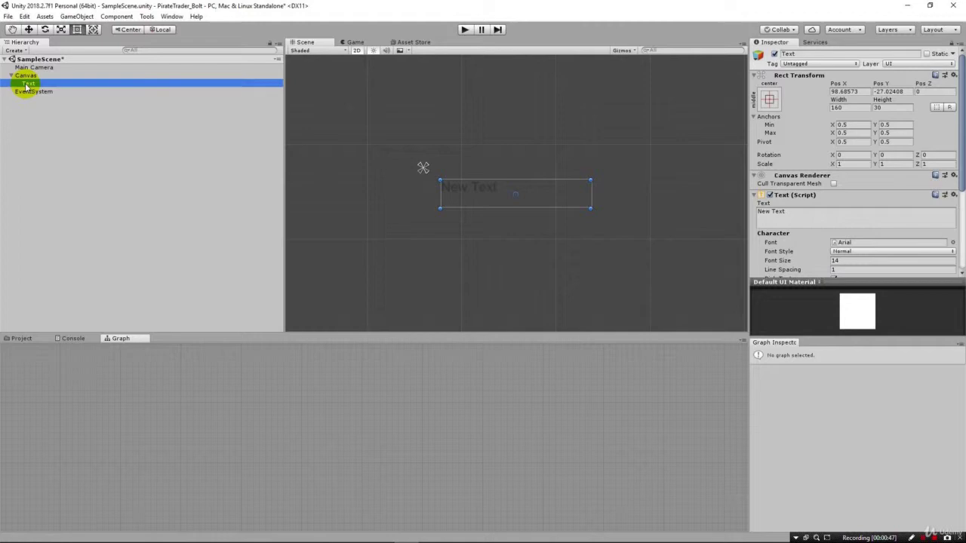
Replace the label's 'New Text' with [FirmName].
click(789, 213)
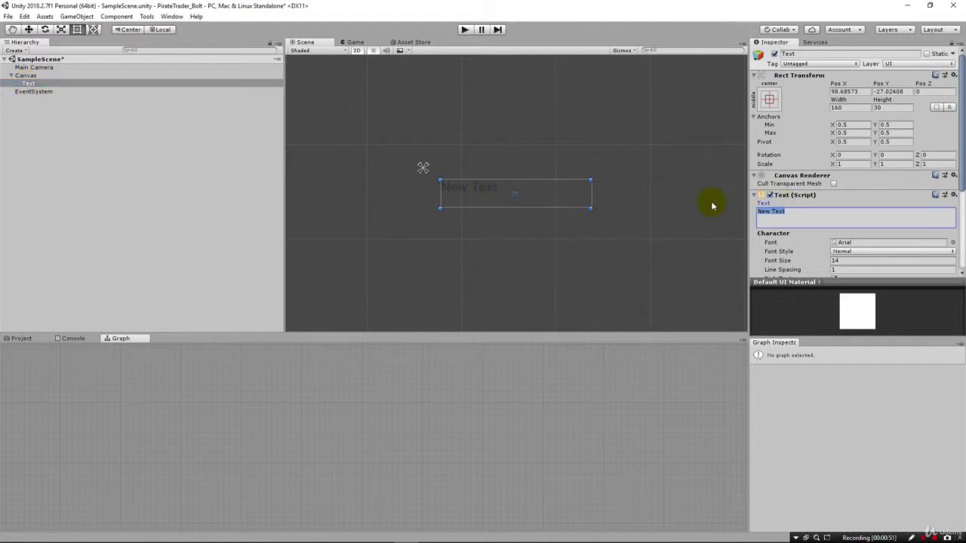
key(BackSpace)
text(FirmName])
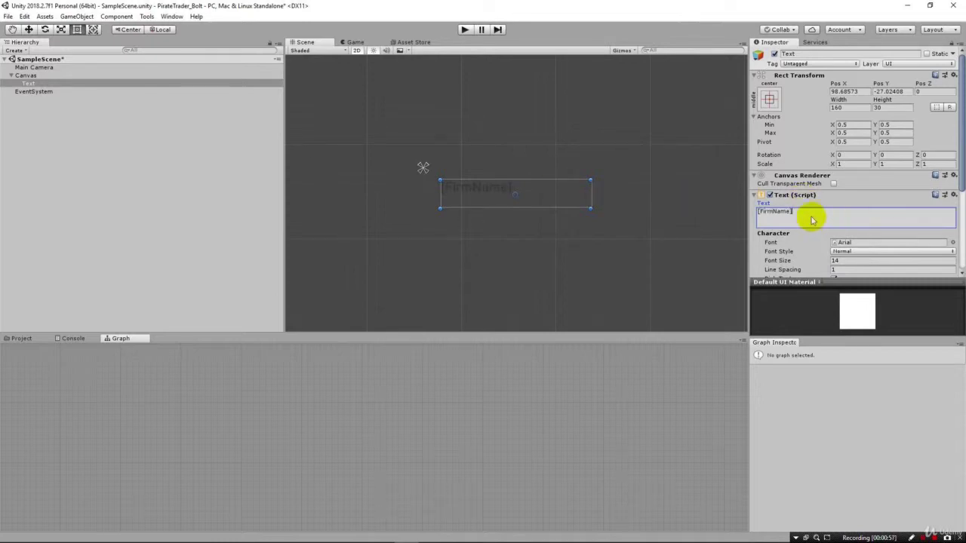
Set the [FirmName] text to font size 24, white, rich text off, centre-aligned.
drag(814, 215, 753, 215)
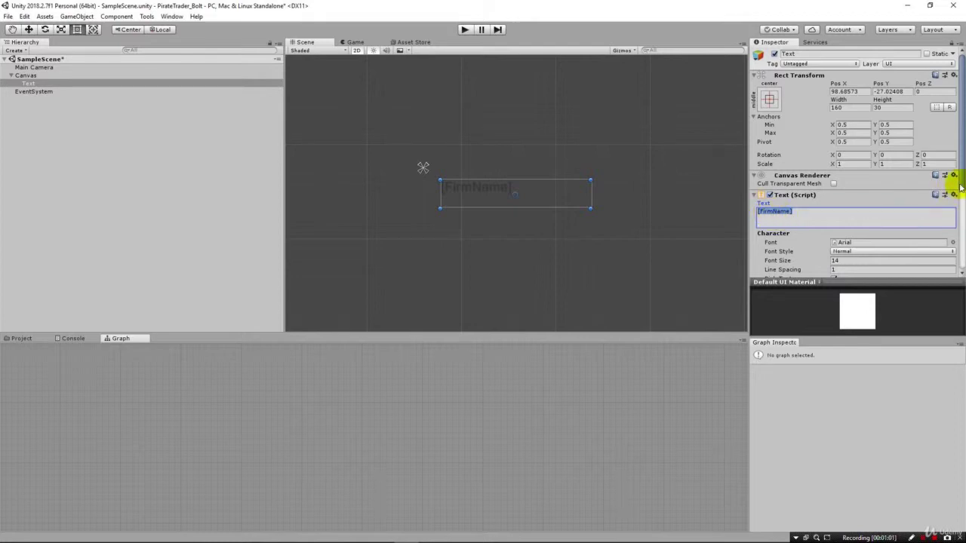
drag(960, 188, 958, 257)
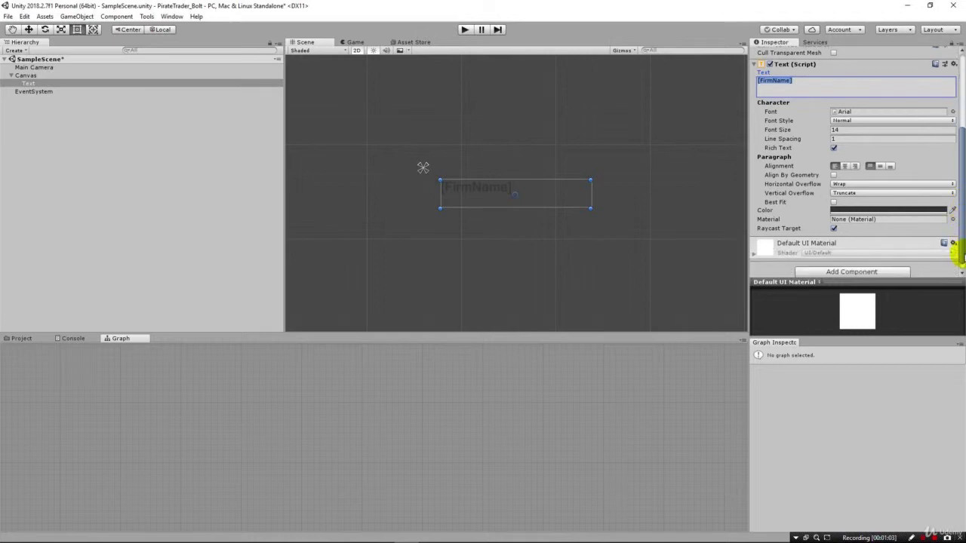
click(838, 130)
text(24)
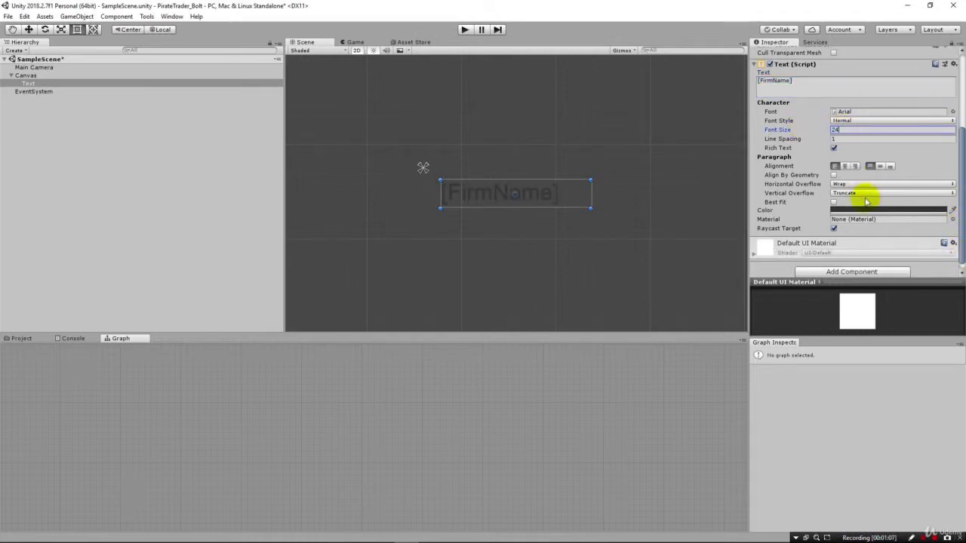
click(862, 211)
drag(600, 324, 576, 305)
click(921, 147)
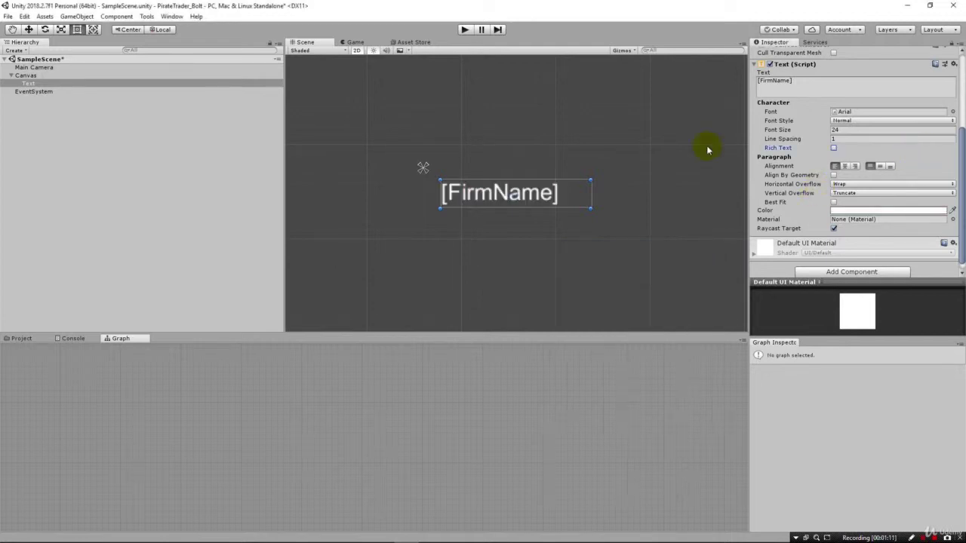
click(844, 166)
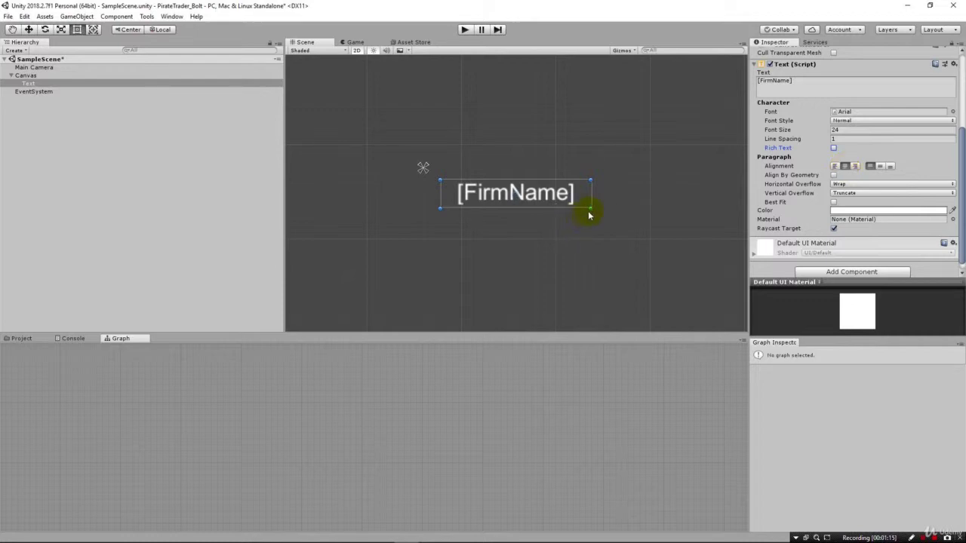
Widen the [FirmName] text box in the Scene and centre it horizontally.
drag(589, 209, 732, 209)
drag(583, 194, 500, 195)
scroll(498, 194, down, 5)
scroll(494, 194, down, 2)
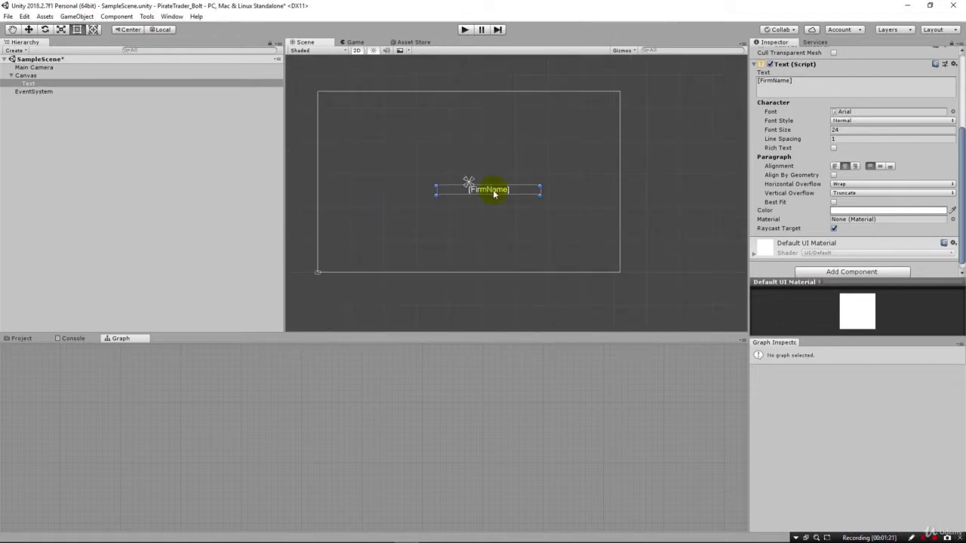
Drag the [FirmName] label to the canvas top and rename the object FirmNameText.
drag(493, 190, 471, 105)
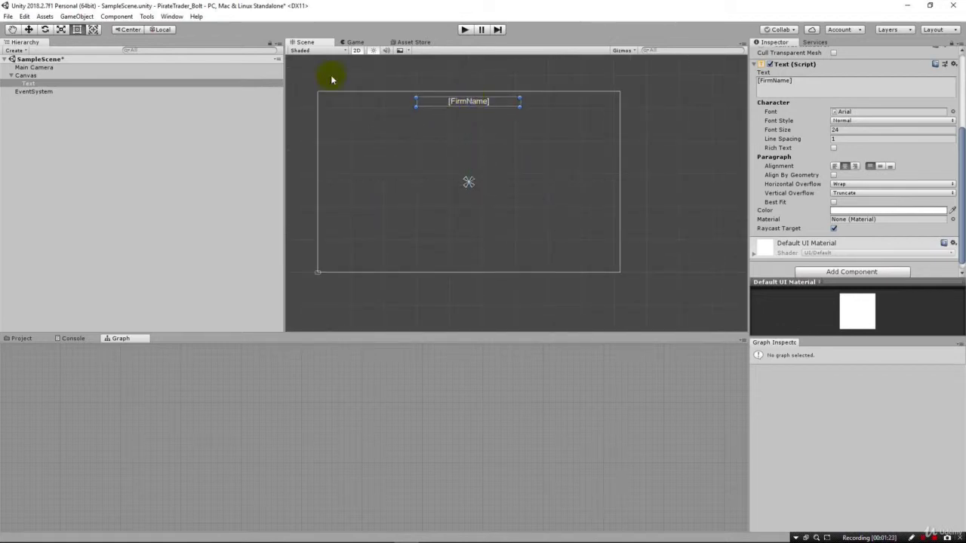
drag(962, 121, 958, 108)
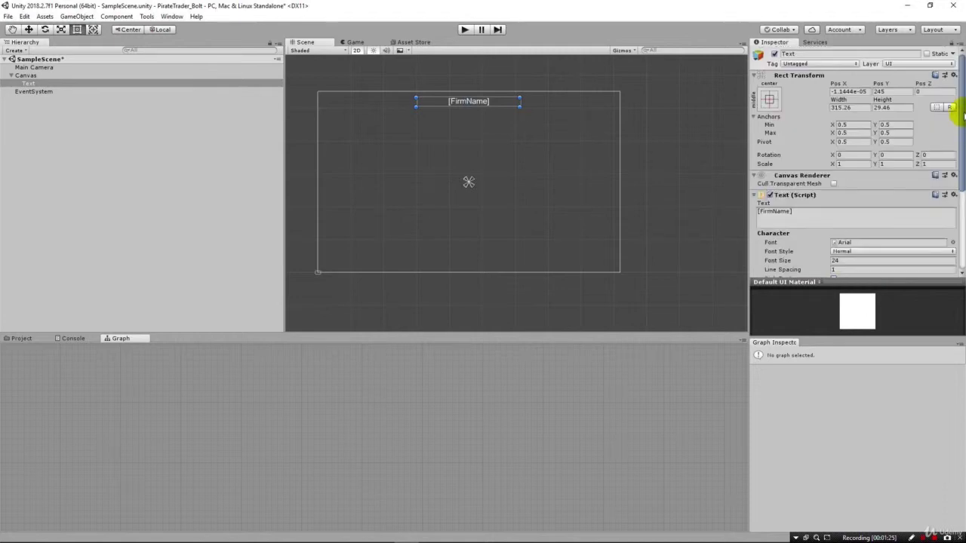
click(787, 54)
text(FirmName)
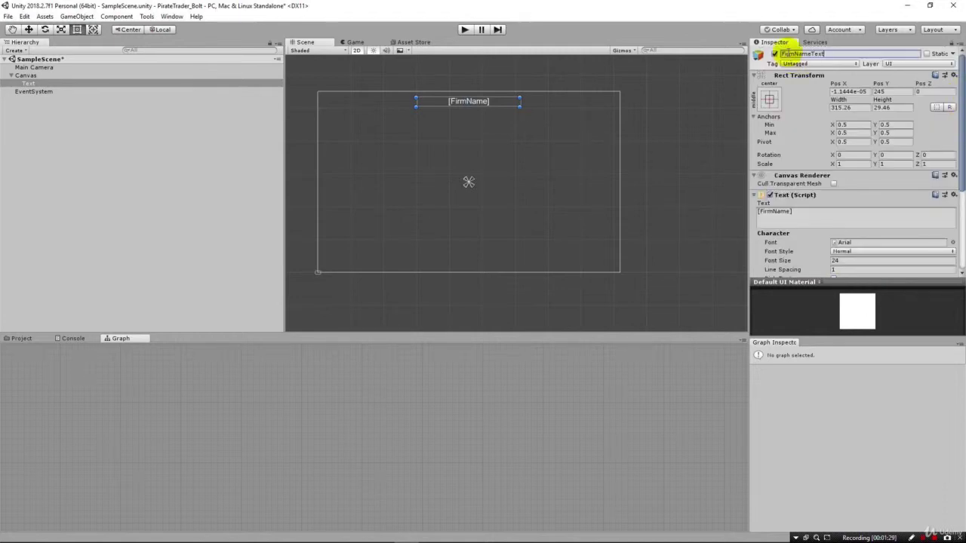
key(Return)
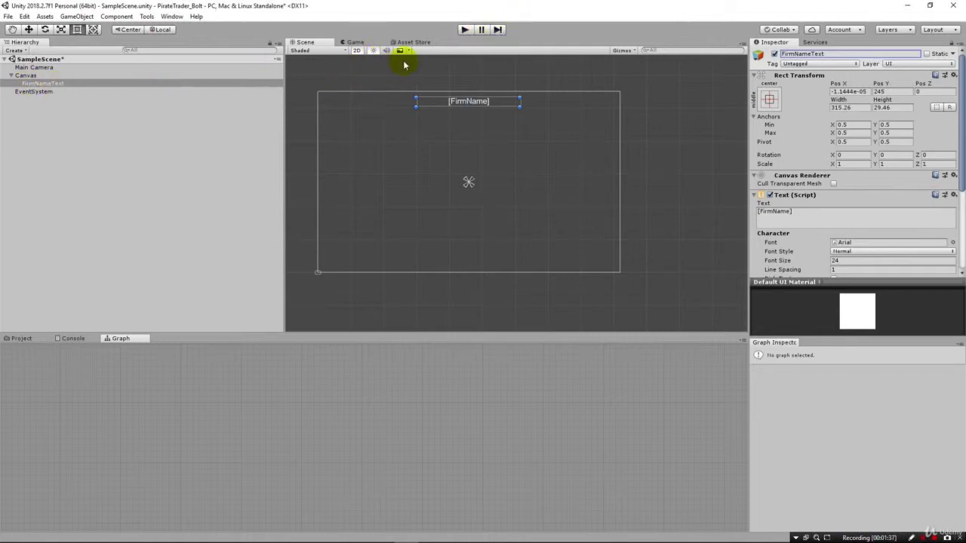
click(466, 32)
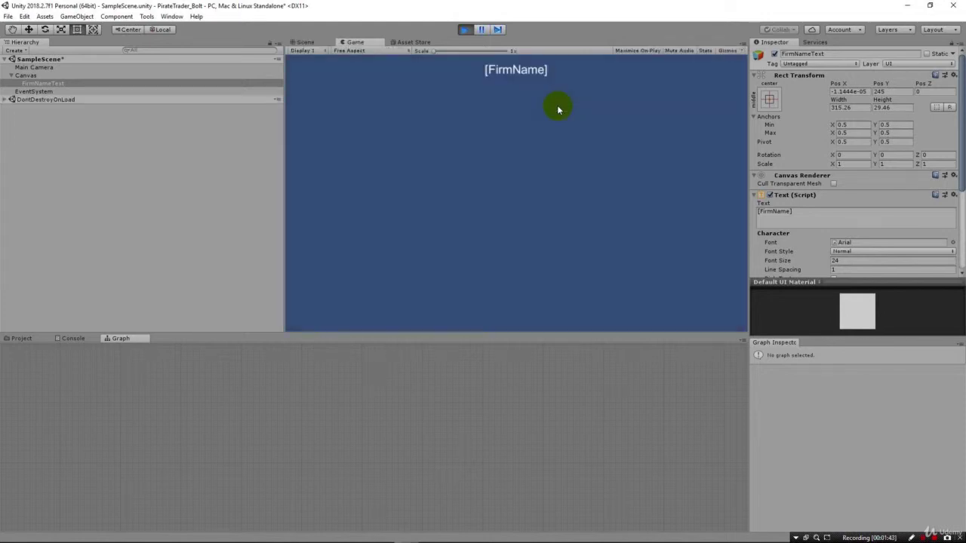
click(464, 30)
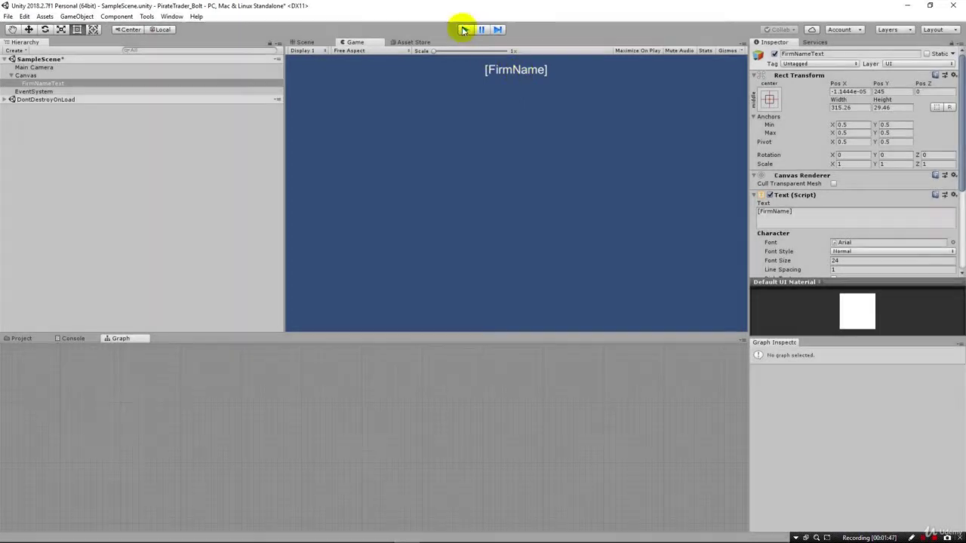
Duplicate FirmNameText, move the copy to the canvas upper-left, and rename it CashLabel.
right_click(24, 85)
click(52, 123)
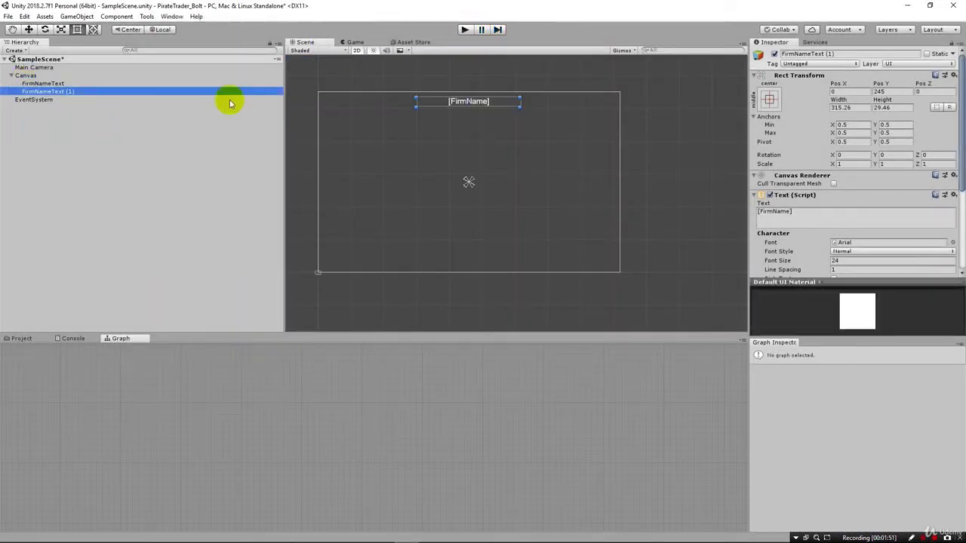
drag(479, 107, 401, 125)
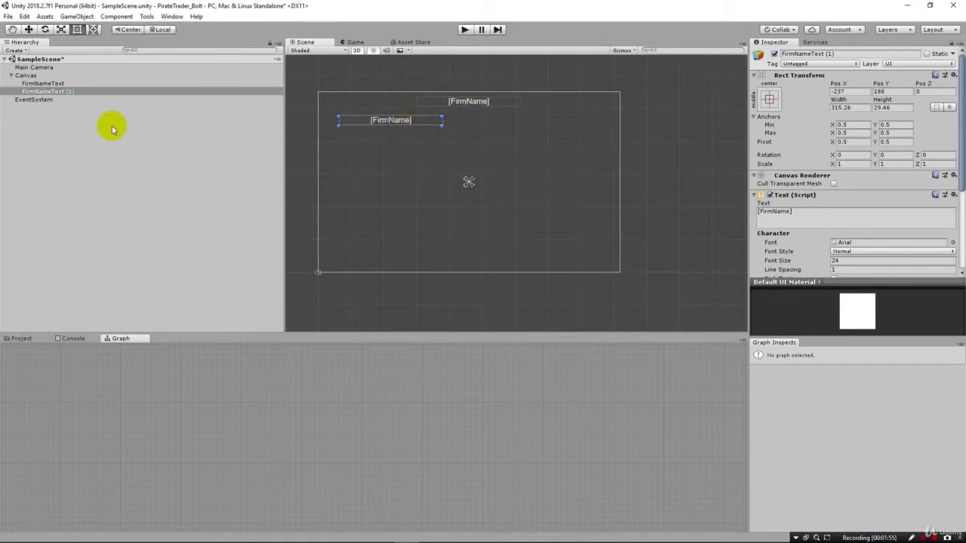
click(66, 92)
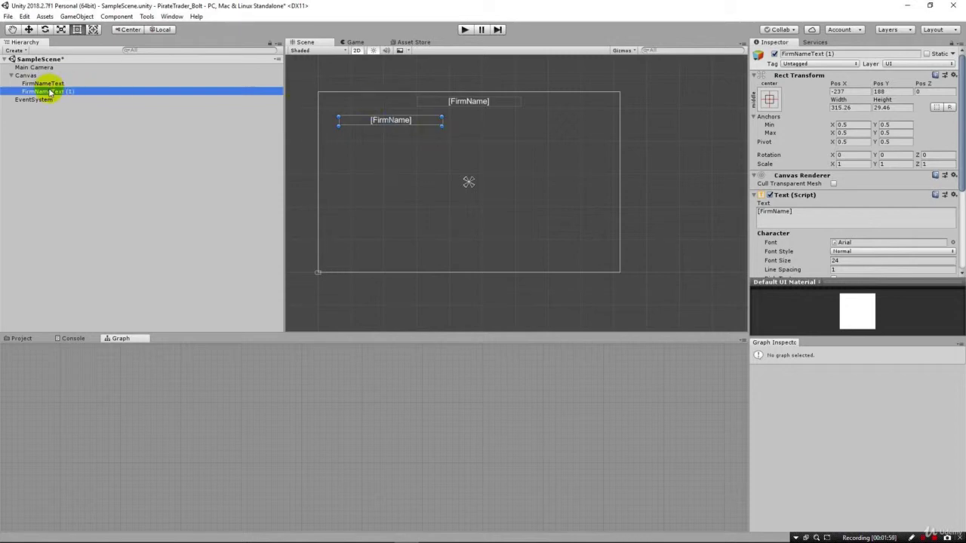
click(50, 91)
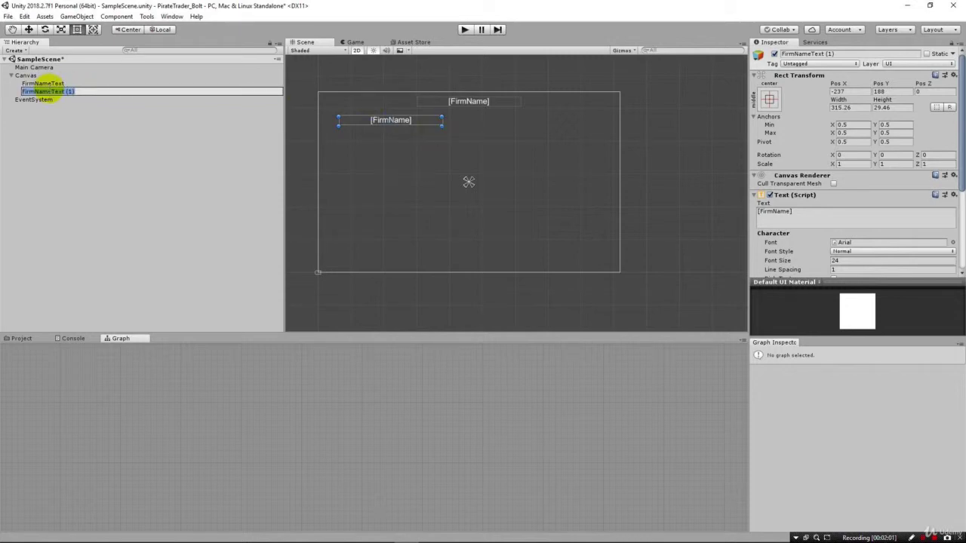
text(CashLabel)
Make CashLabel read 'Cash:', left-aligned at font size 20, with a narrowed box.
click(841, 212)
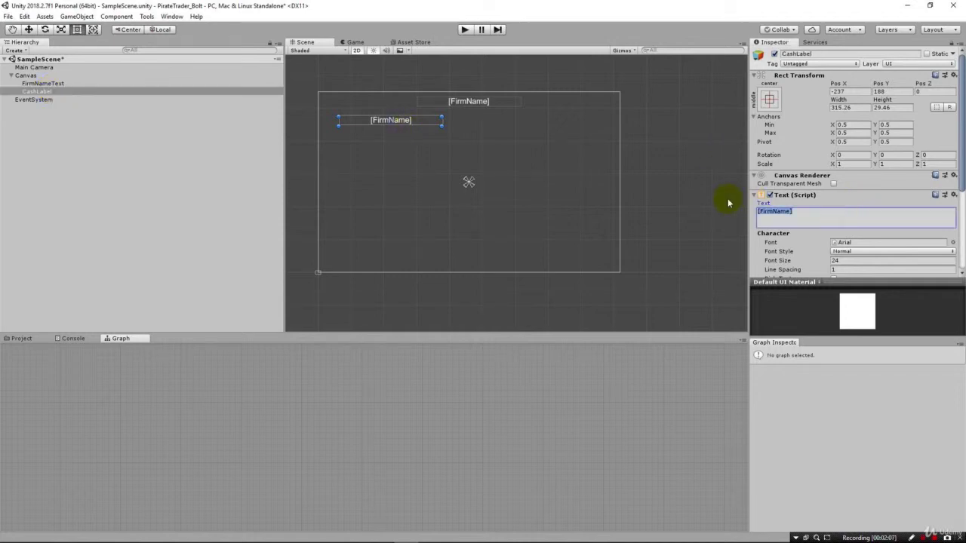
text(Cash:)
drag(957, 152, 959, 228)
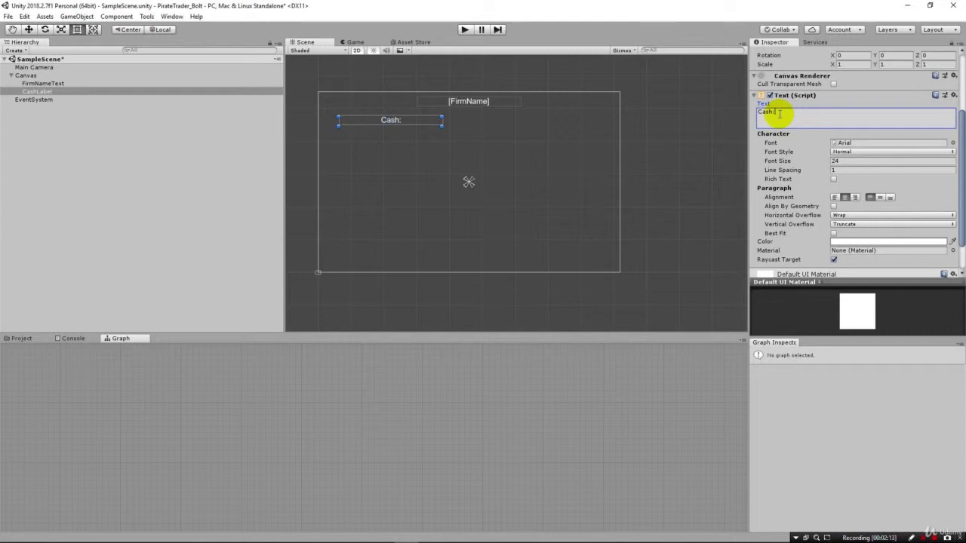
click(834, 197)
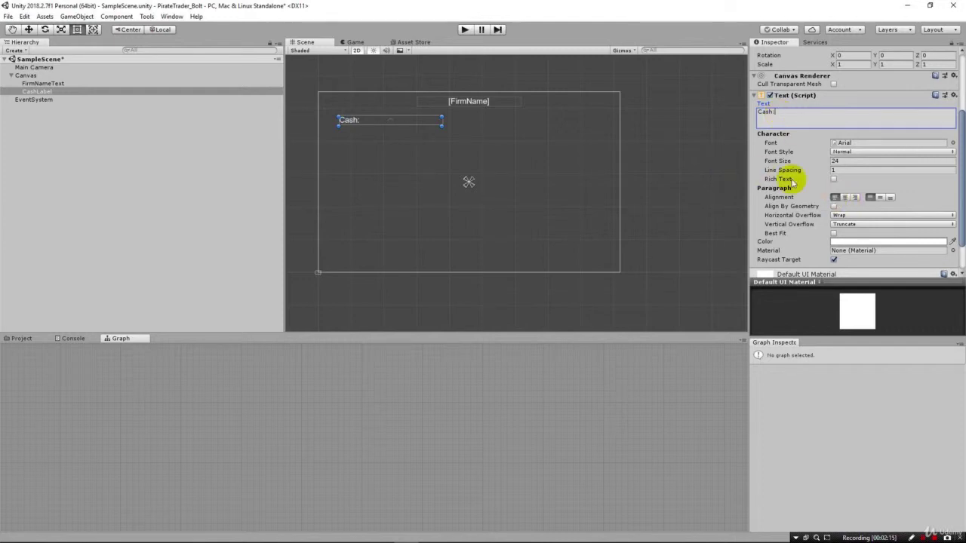
click(835, 160)
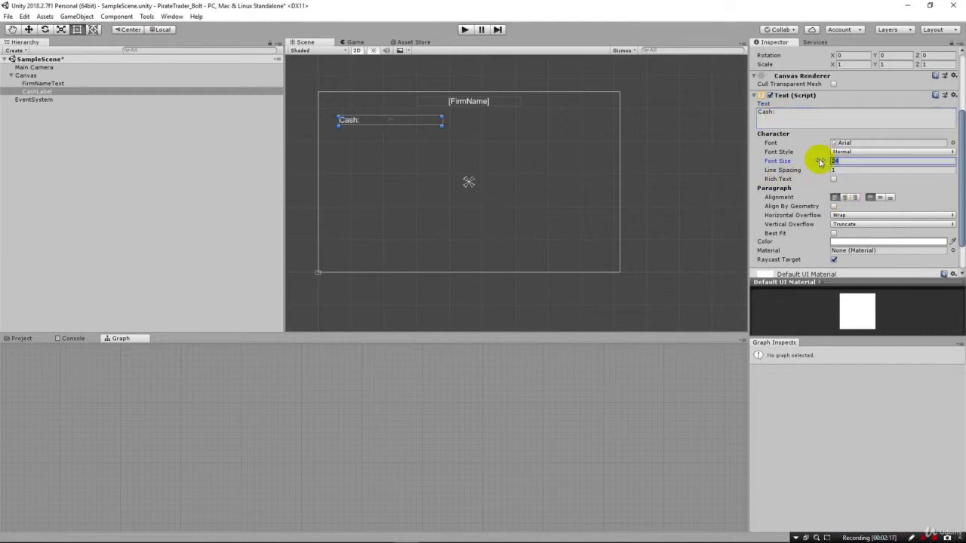
text(20)
click(351, 126)
drag(351, 126, 346, 129)
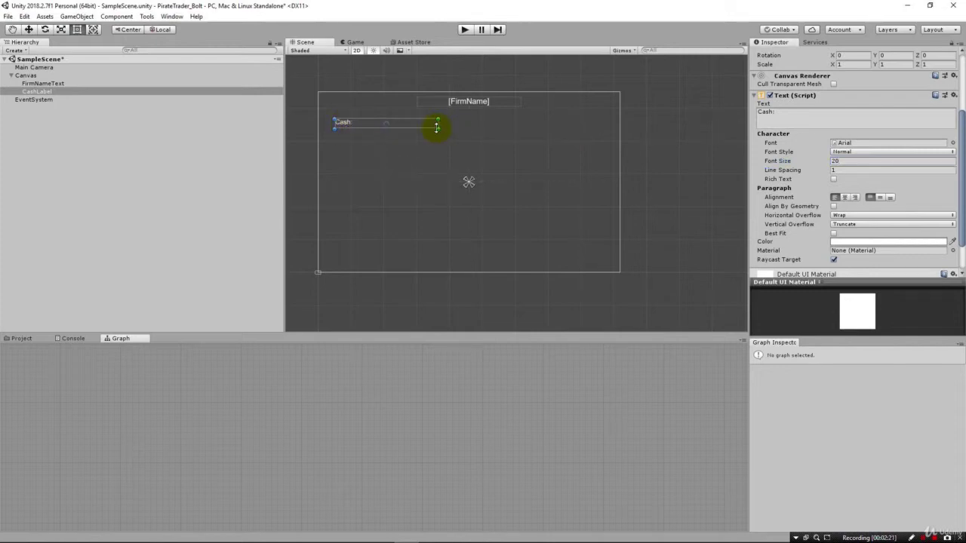
drag(437, 129, 363, 129)
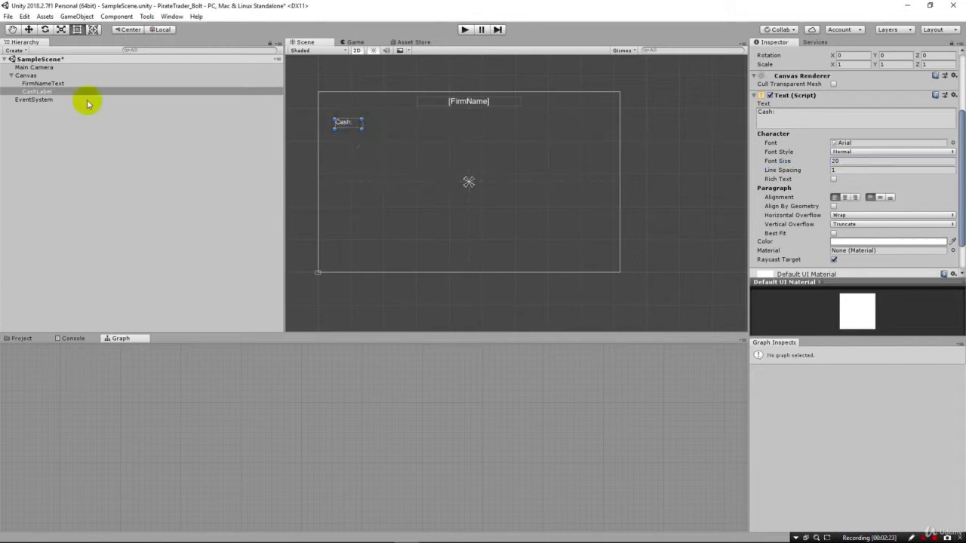
Duplicate CashLabel and rename the copy CashText.
right_click(44, 92)
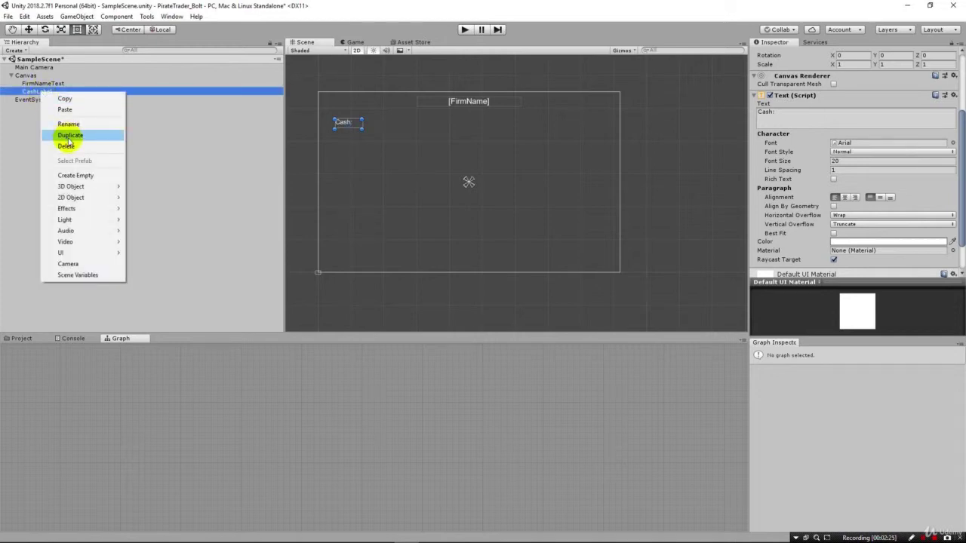
click(68, 137)
click(43, 100)
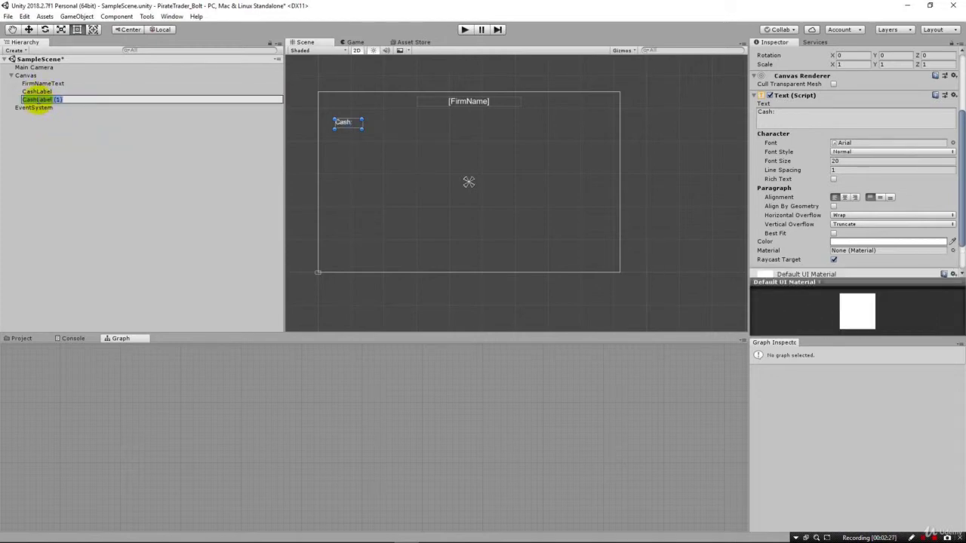
drag(36, 100, 79, 99)
text(Text)
key(Return)
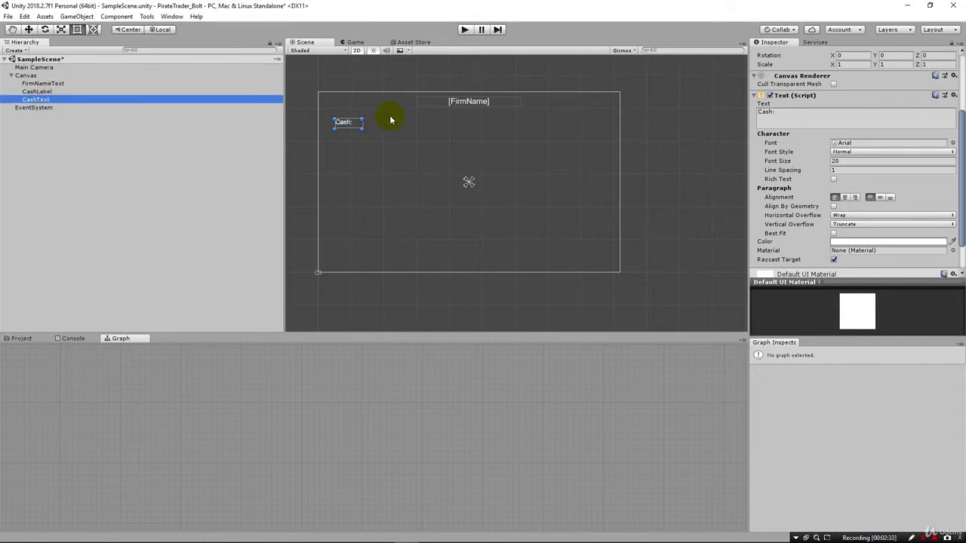
Move CashText right of the Cash: label and change its text to [Cash].
mouse_move(349, 127)
mouse_down()
mouse_move(375, 124)
mouse_move(368, 127)
mouse_up()
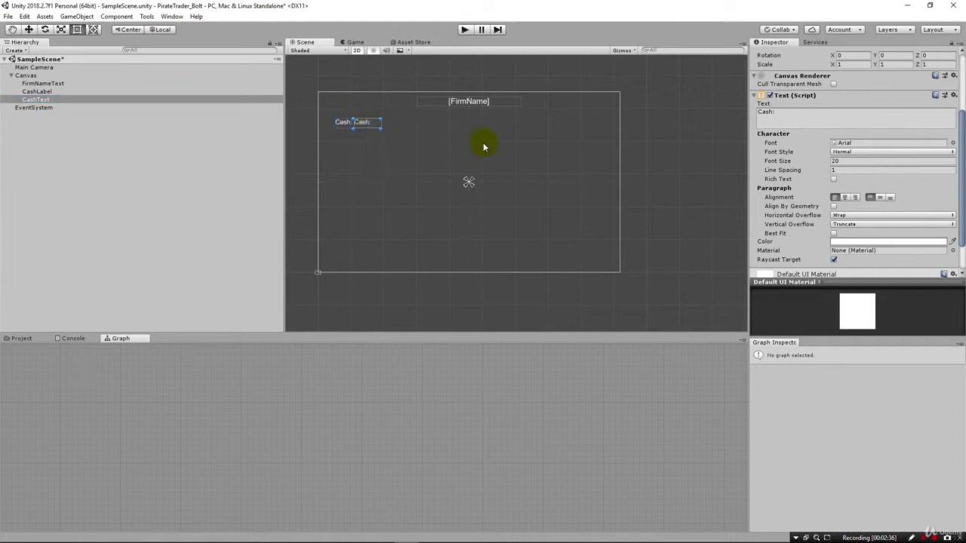
click(773, 112)
drag(777, 112, 738, 116)
text([Cas)
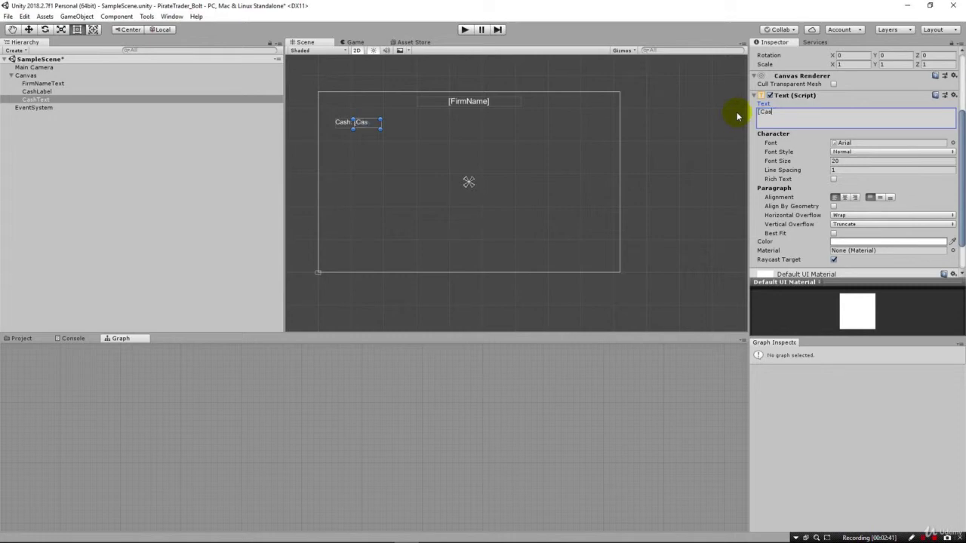
text(h])
Duplicate CashText and rename the copy CurrentCityText.
right_click(38, 99)
click(73, 148)
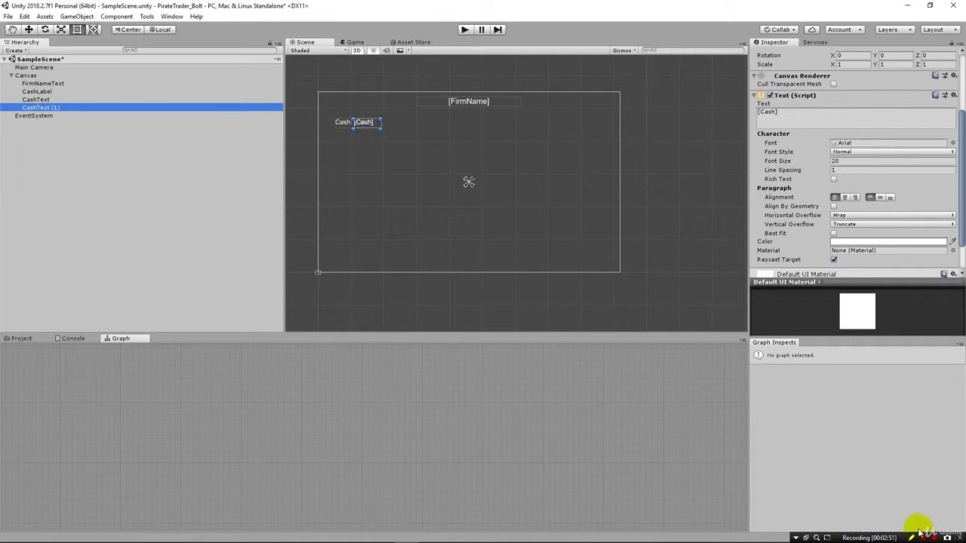
click(43, 108)
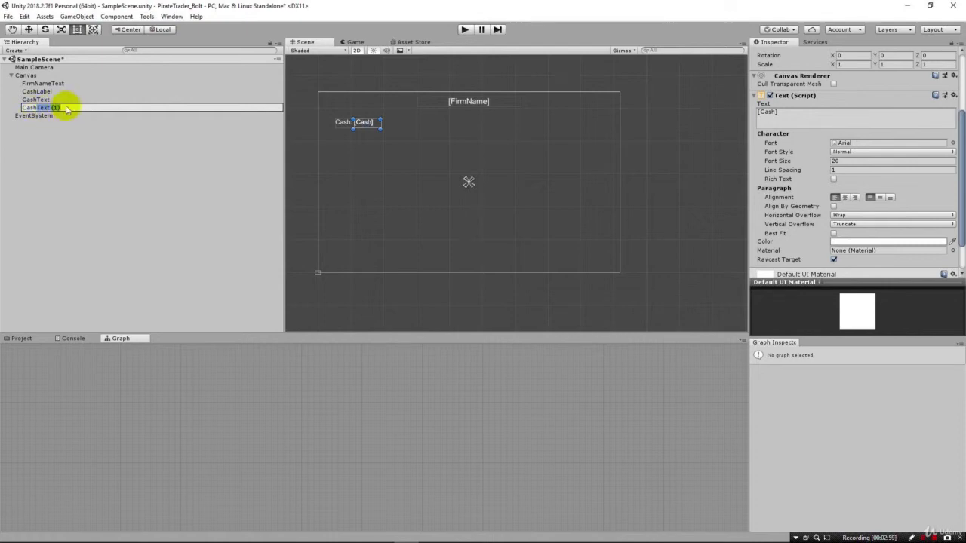
text(CityText)
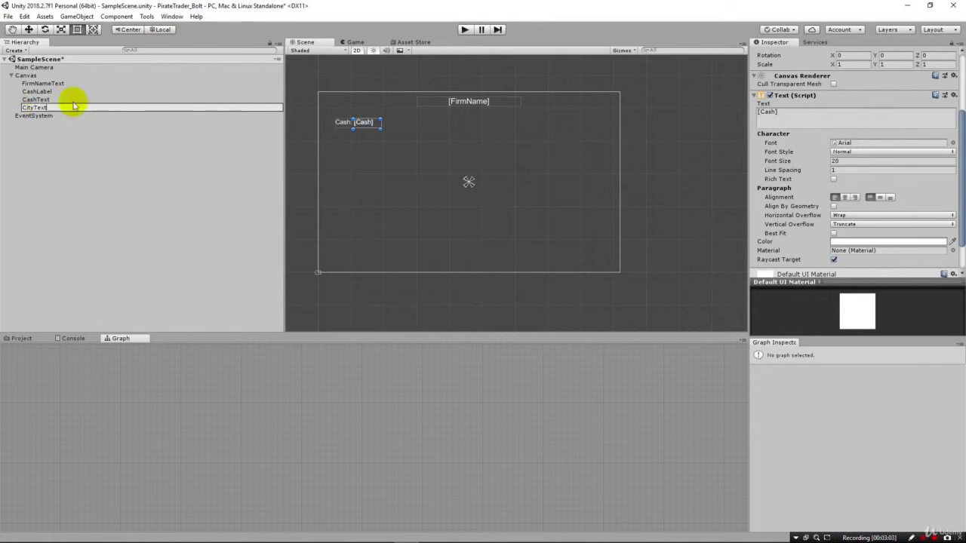
drag(34, 108, 27, 108)
text(urrentCity)
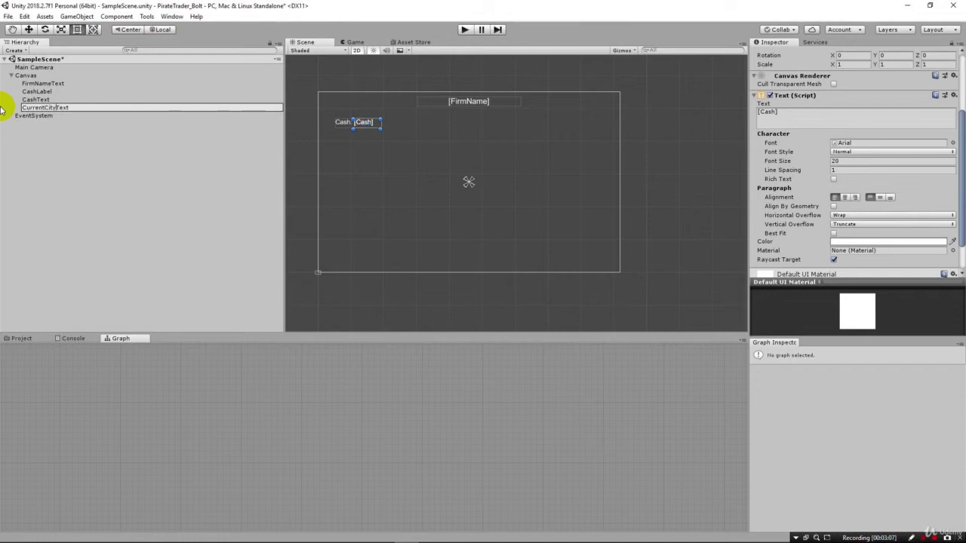
Move CurrentCityText below the cash line and set its text to [CurrentCity].
drag(373, 123, 448, 137)
click(768, 110)
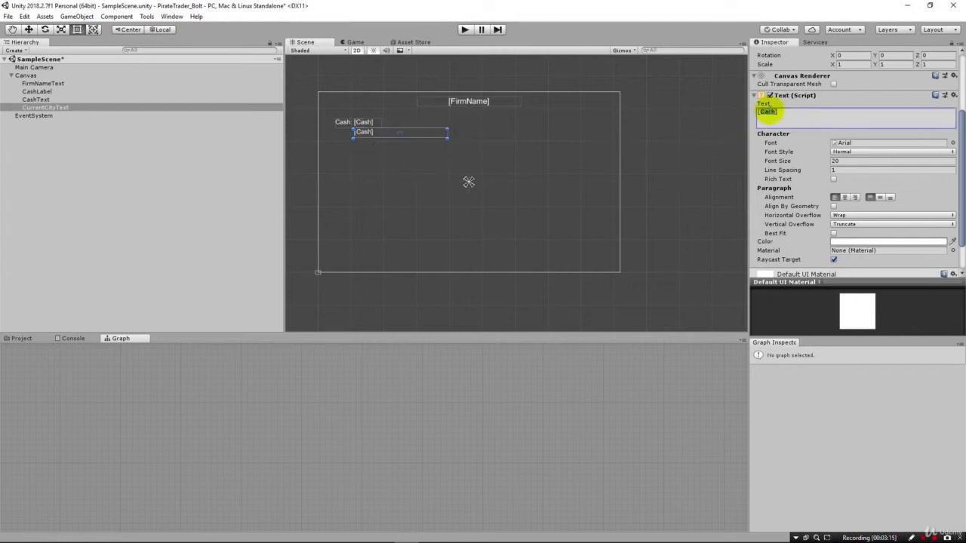
text(Current_c)
text(it)
Duplicate CashText and rename the copy CurrentCityLabel.
text(City)
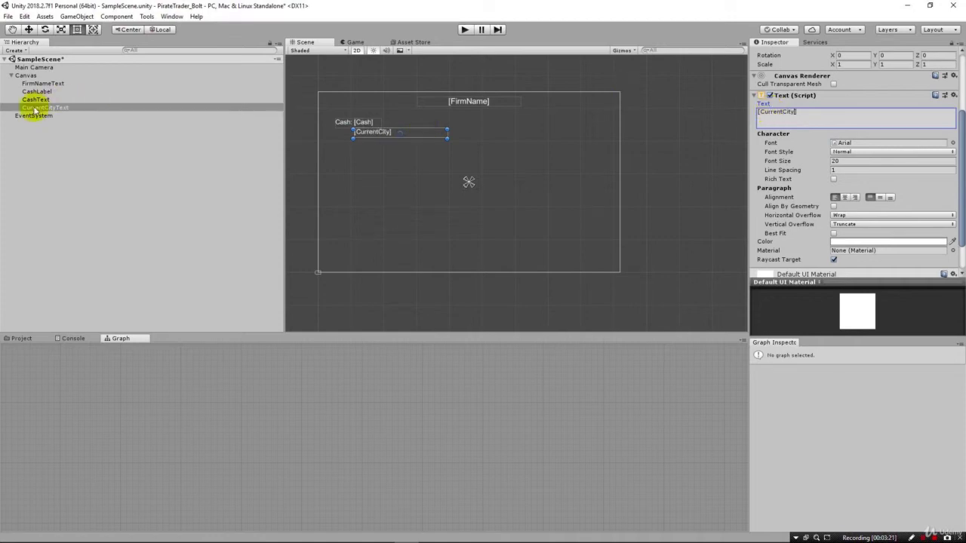
click(34, 109)
right_click(30, 108)
click(30, 101)
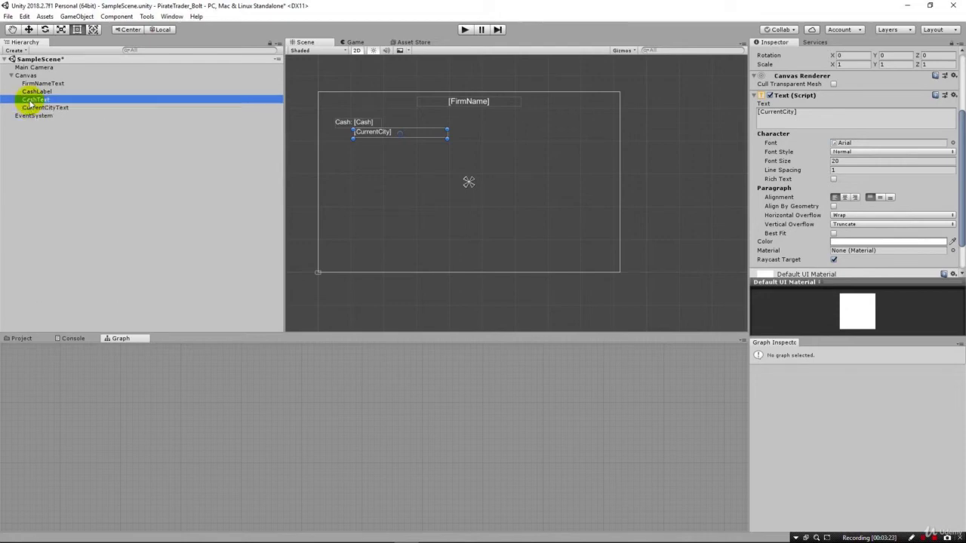
right_click(30, 103)
click(73, 144)
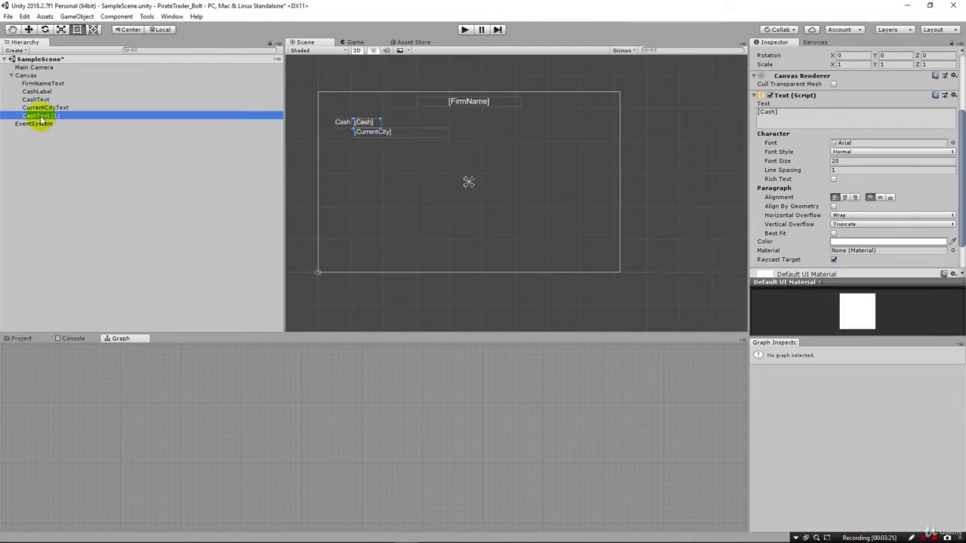
click(41, 117)
text(CurrentCityLabel)
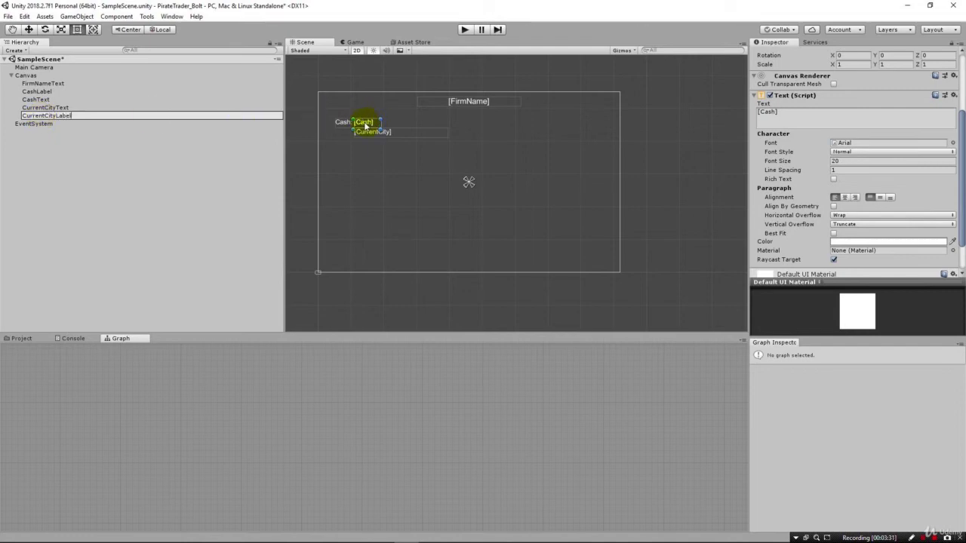
Move CurrentCityLabel down-left under Cash: and change its text to City:.
drag(367, 125, 344, 136)
click(766, 113)
text(City:)
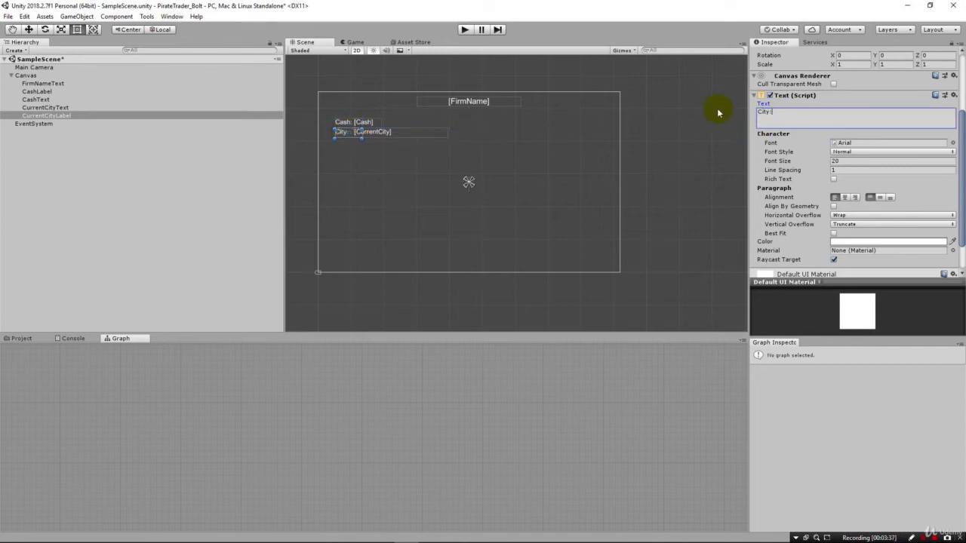
click(447, 181)
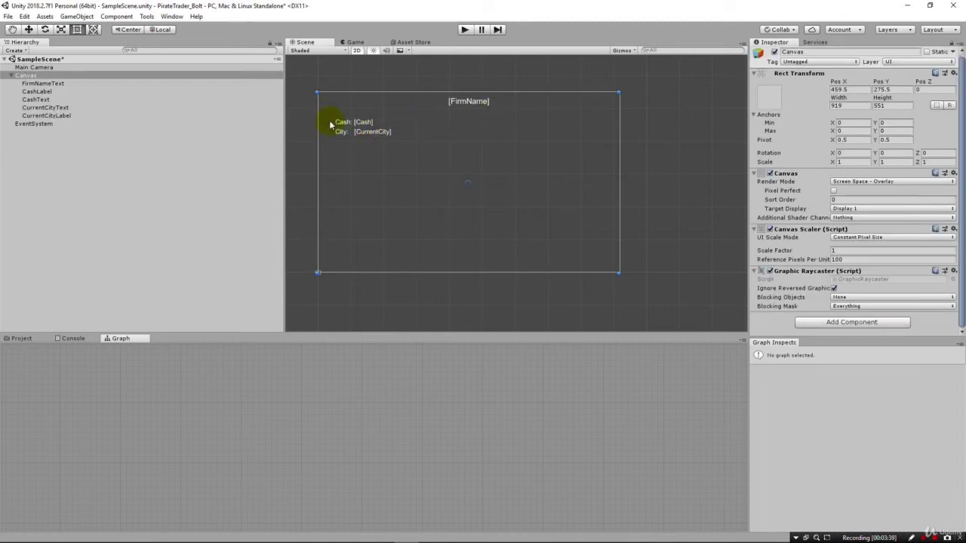